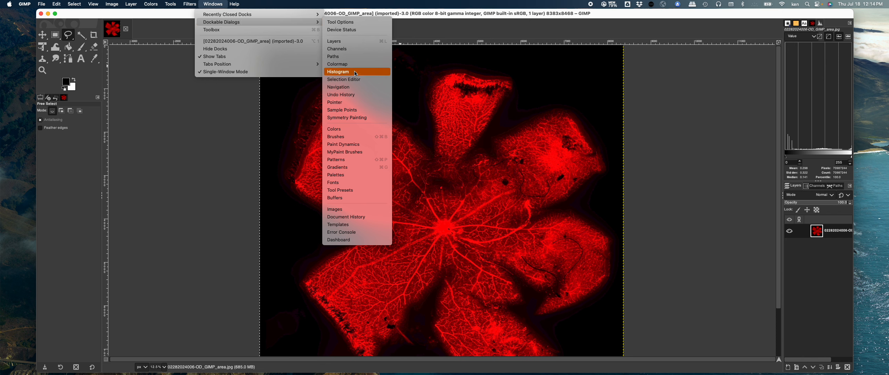
Step: Open the Histogram dialog and turn off the layer boundary display
click(334, 71)
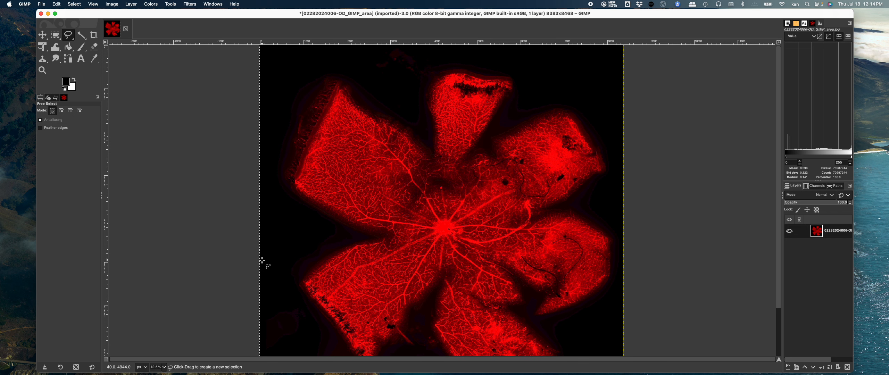
click(97, 6)
mouse_move(126, 7)
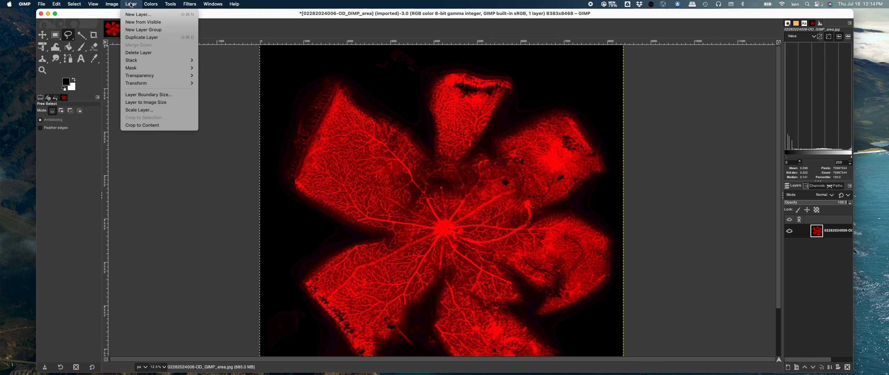
mouse_move(93, 7)
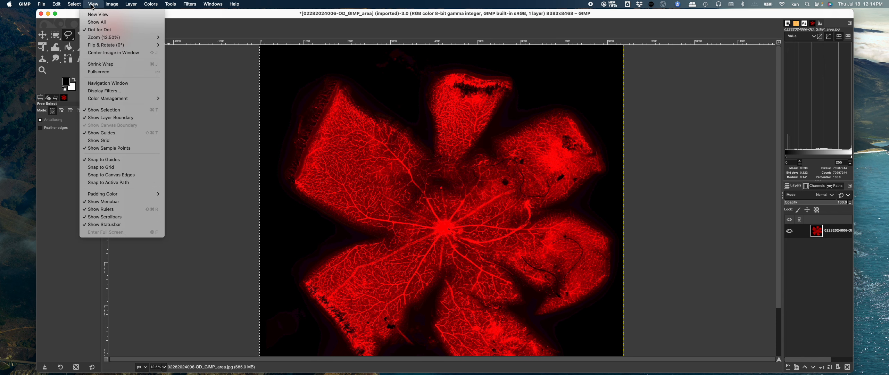
click(106, 118)
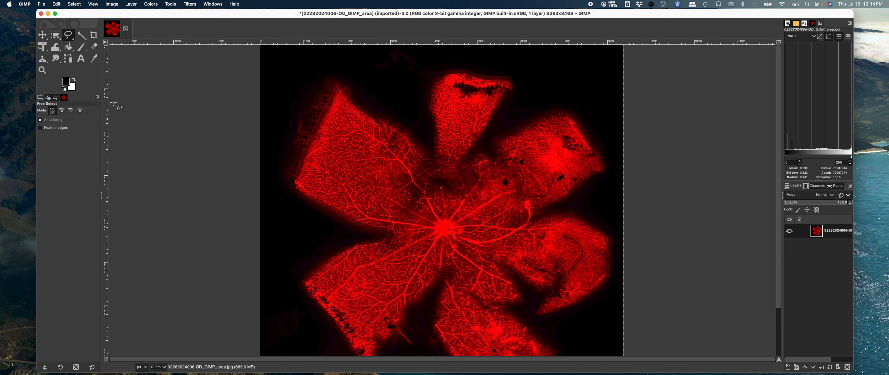
Step: Pick the Free Select tool, zoom to 25%, and start outlining the retina from its left edge into the left-side notch
click(46, 36)
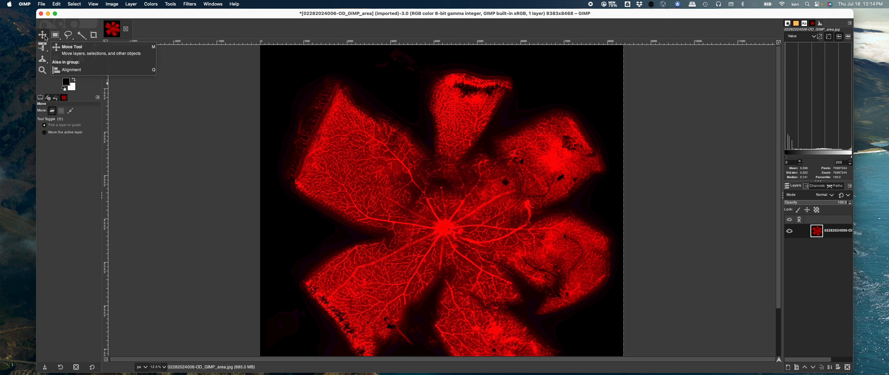
click(55, 35)
click(67, 36)
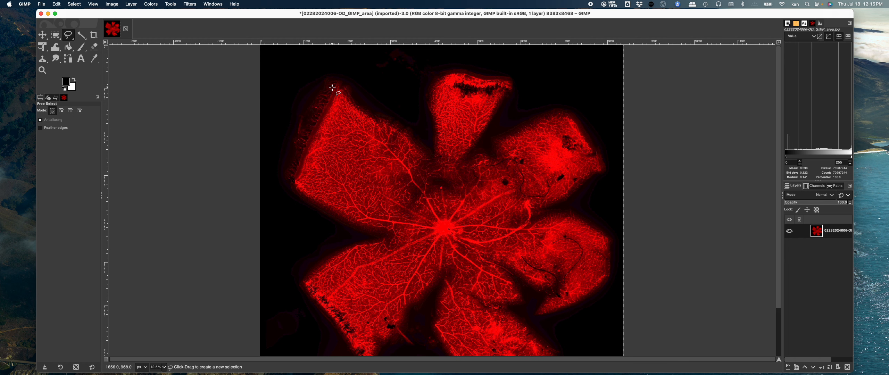
click(164, 367)
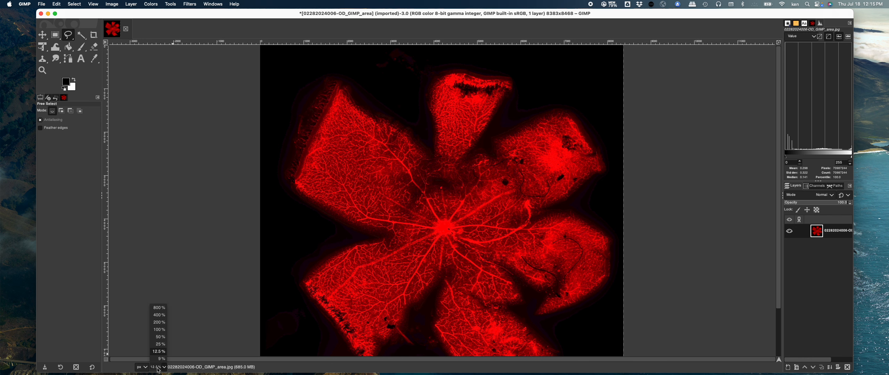
click(161, 344)
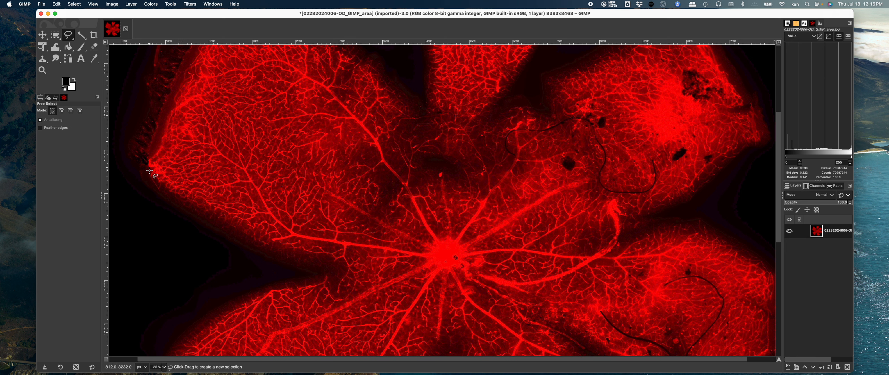
click(148, 171)
click(153, 183)
click(163, 190)
click(184, 207)
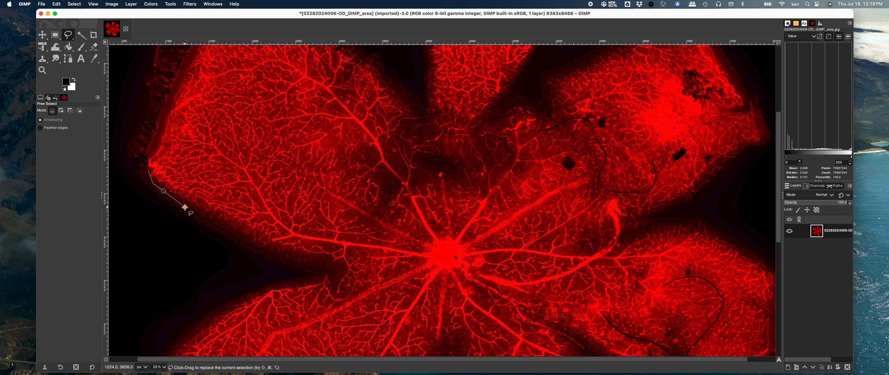
click(219, 224)
click(245, 241)
click(279, 254)
click(304, 262)
click(328, 266)
click(334, 270)
Step: Continue the free-select outline out of the notch and down the outer edge of the lower-left petal
click(316, 278)
click(268, 287)
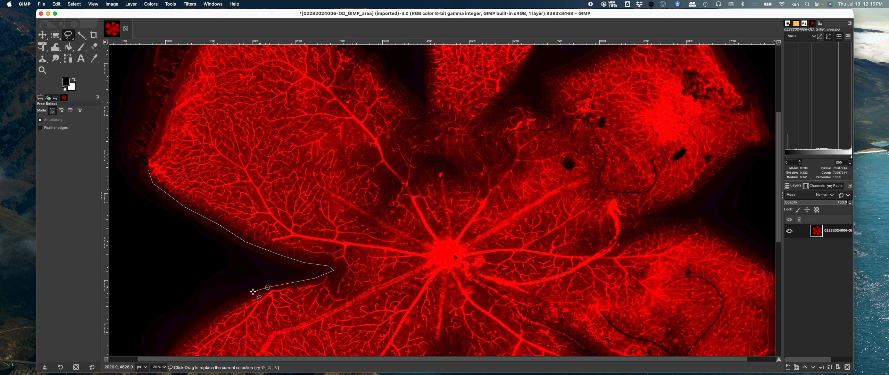
click(238, 298)
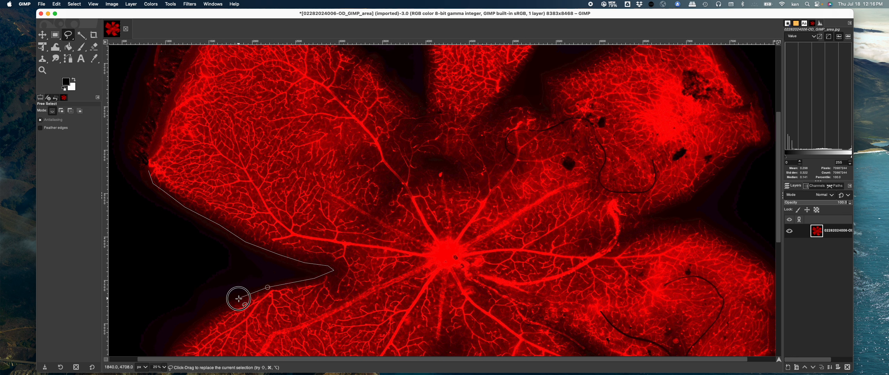
click(211, 316)
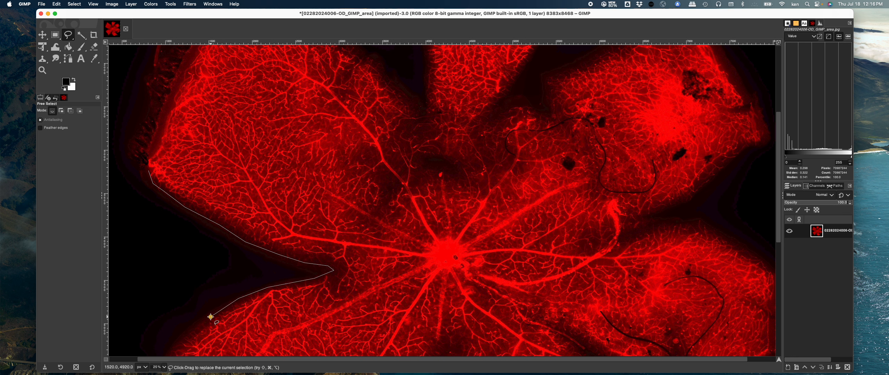
click(183, 336)
scroll(184, 336, down, 5)
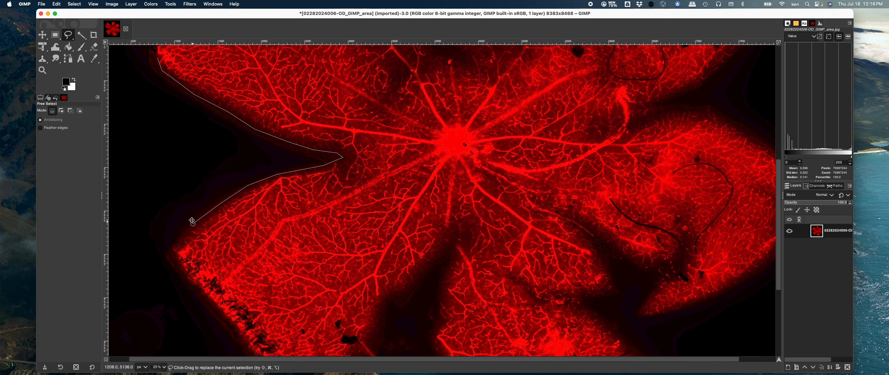
scroll(192, 221, down, 4)
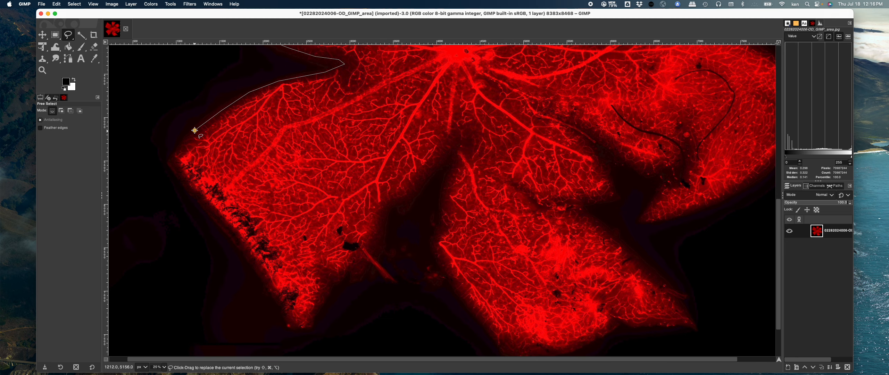
click(178, 146)
click(169, 158)
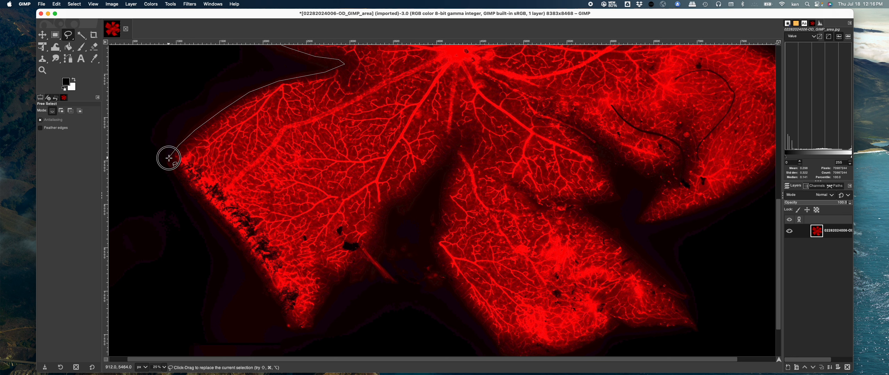
drag(169, 158, 189, 184)
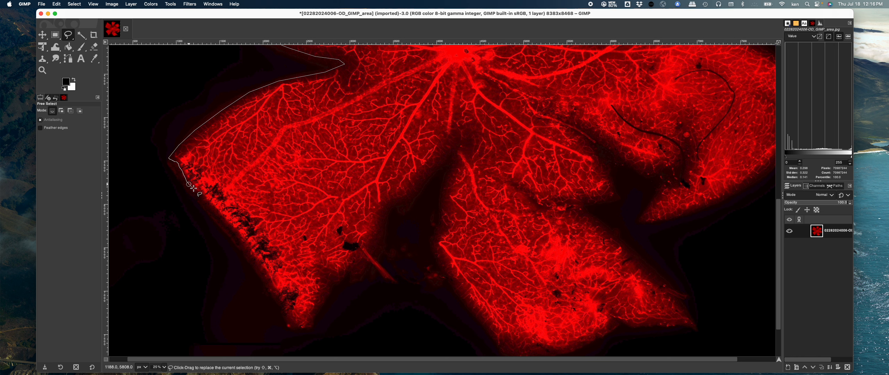
Step: Trace the lower-left petal's ragged outer edge down to its tip with more outline points
click(217, 211)
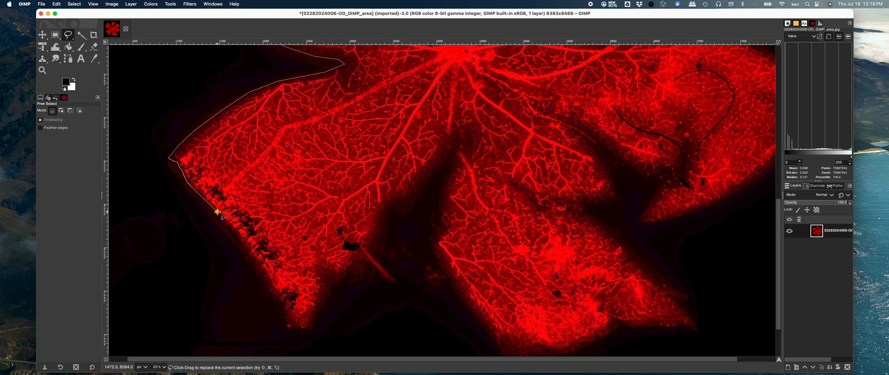
click(252, 253)
click(265, 271)
click(269, 279)
click(276, 292)
click(285, 303)
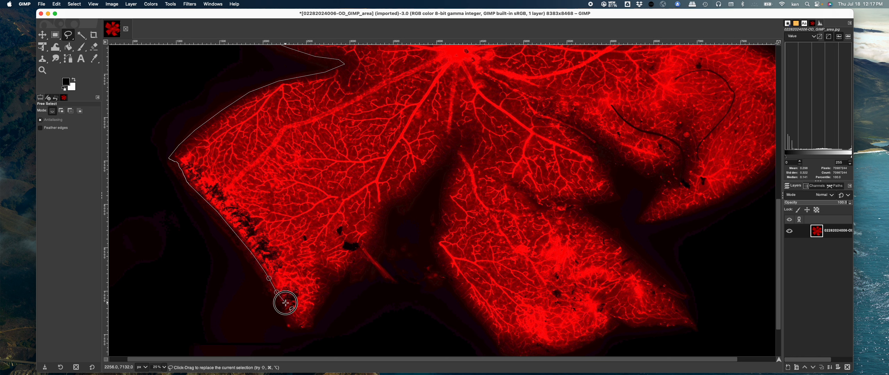
click(294, 319)
click(299, 328)
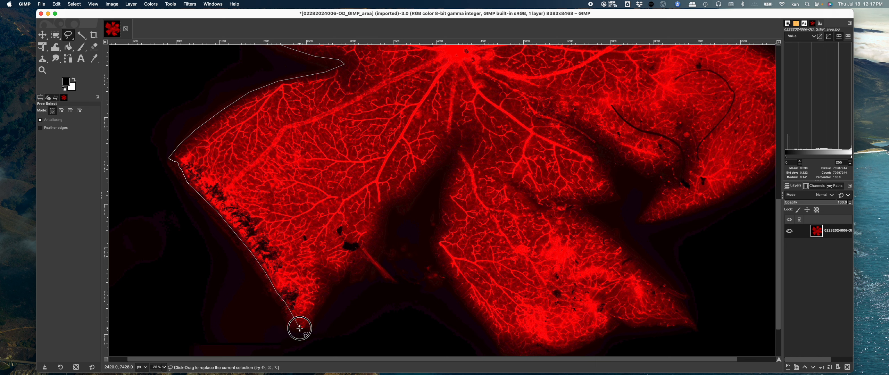
Step: Extend the outline up the lower-left petal's inner side into the gap toward the optic disc
click(313, 318)
click(330, 285)
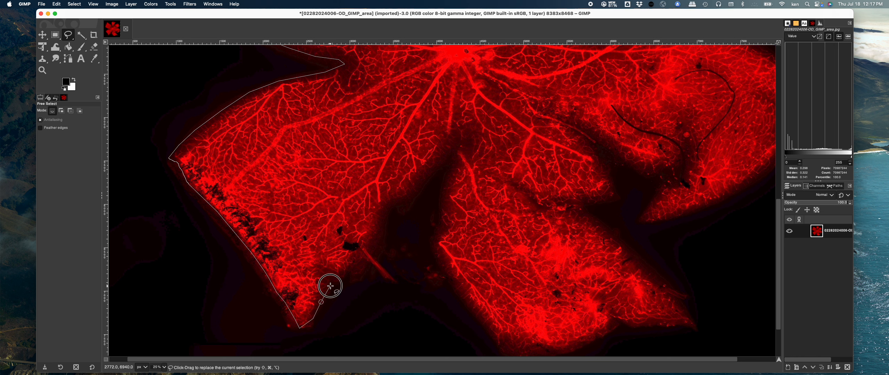
click(336, 281)
click(339, 280)
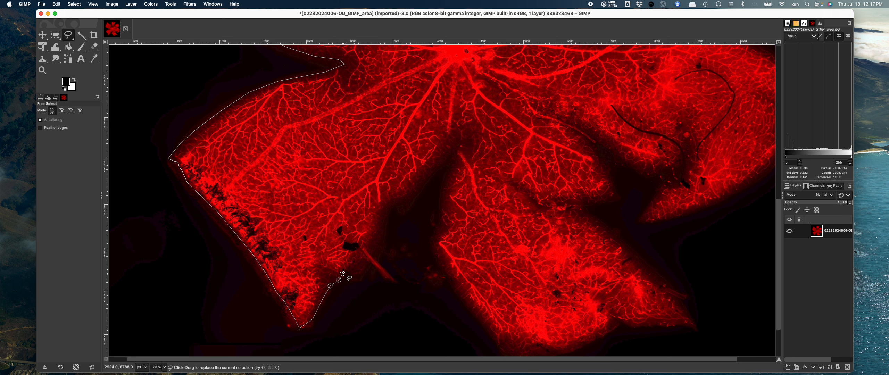
click(345, 270)
click(361, 267)
click(369, 258)
click(377, 221)
click(382, 207)
click(399, 198)
click(421, 179)
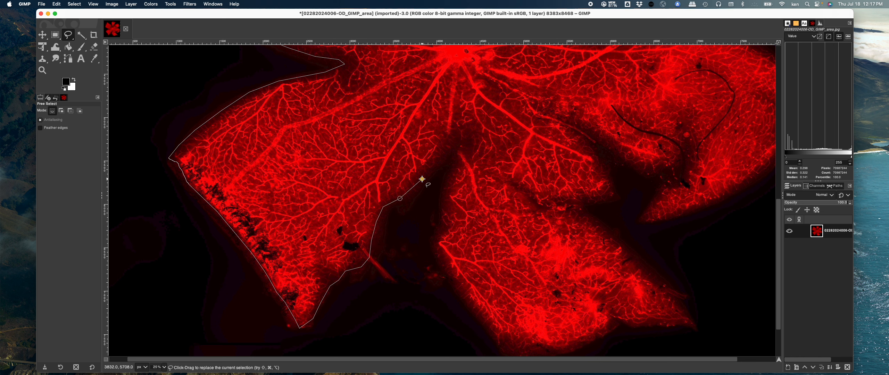
click(434, 165)
click(455, 148)
Step: Trace the outline down the bottom petal's left side to its lower tip
click(443, 190)
click(440, 205)
click(441, 216)
click(442, 224)
click(432, 243)
click(433, 256)
click(473, 312)
click(486, 327)
click(501, 350)
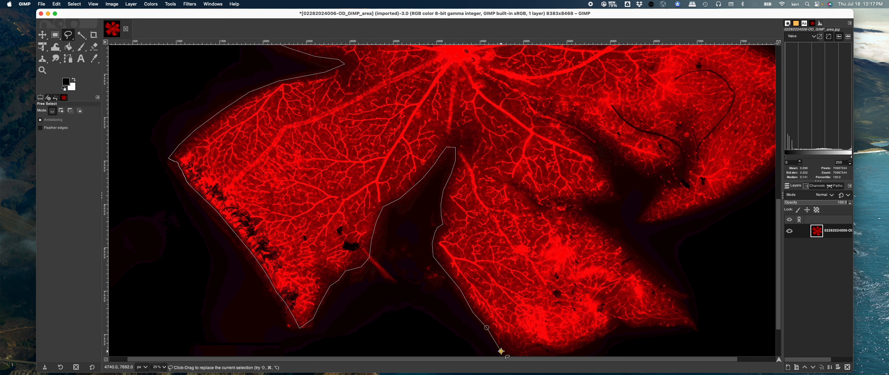
mouse_move(500, 351)
mouse_down()
mouse_move(502, 320)
mouse_move(456, 246)
mouse_up()
click(461, 247)
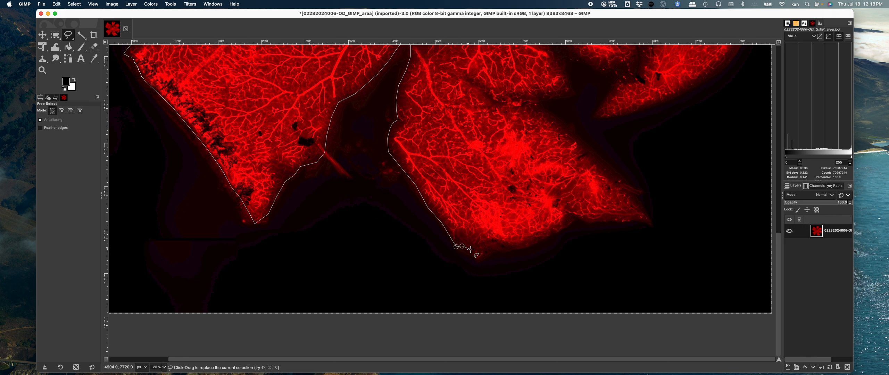
Step: Continue the outline along the bottom petal's lower edge to its right corner
click(482, 260)
click(482, 252)
click(491, 248)
click(509, 247)
click(543, 237)
click(578, 216)
click(618, 215)
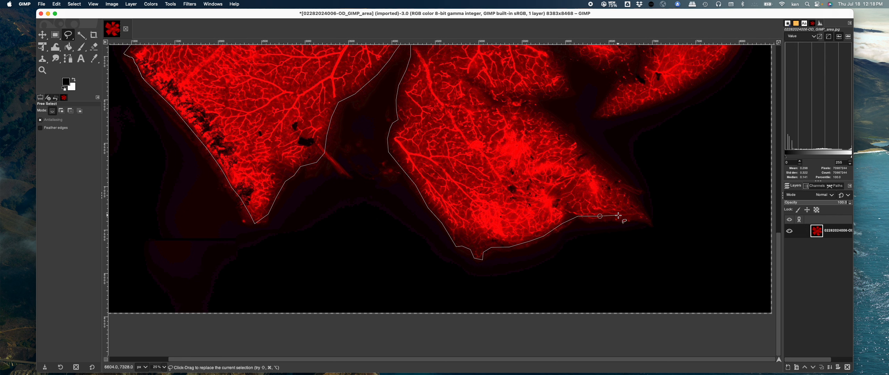
click(636, 214)
click(645, 215)
Step: Trace up the bottom petal's right side into the gap beside the right petal
click(618, 183)
click(575, 139)
click(538, 106)
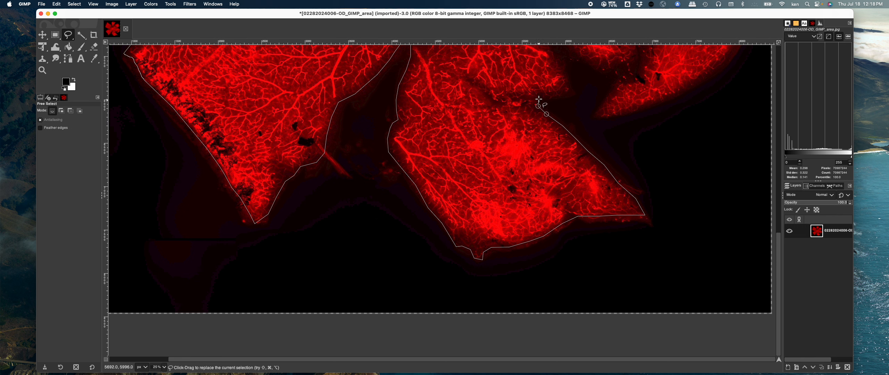
click(539, 99)
click(550, 97)
Step: Continue the outline around the gap and up into the notch near the dark curved vessel
scroll(570, 94, up, 5)
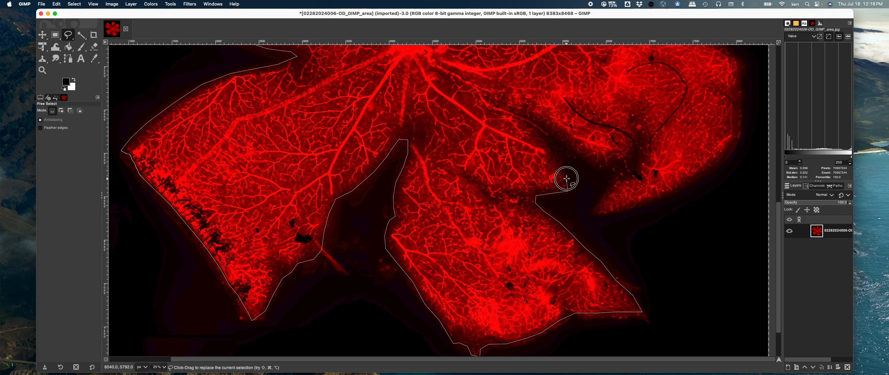
click(566, 178)
click(552, 154)
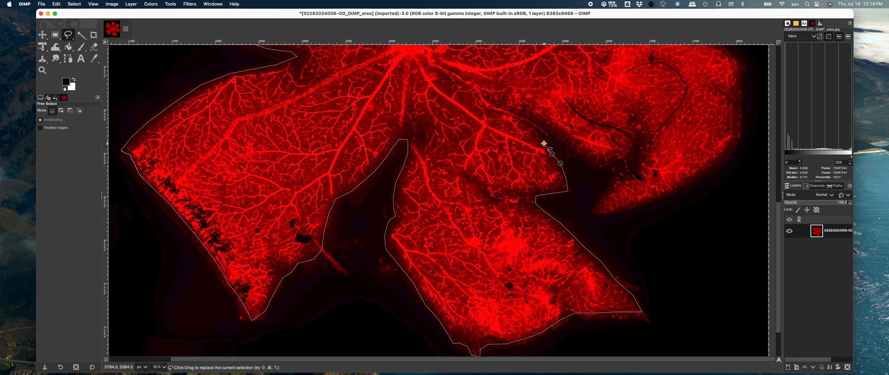
click(544, 143)
click(564, 145)
click(598, 167)
click(620, 161)
click(623, 159)
click(628, 155)
click(633, 142)
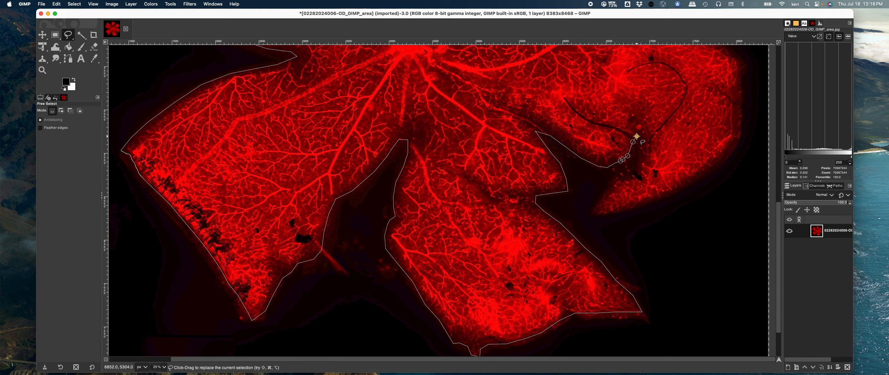
Step: Wrap the outline around the notch and along the right petal's lower edge
click(636, 136)
click(640, 145)
click(642, 153)
click(644, 165)
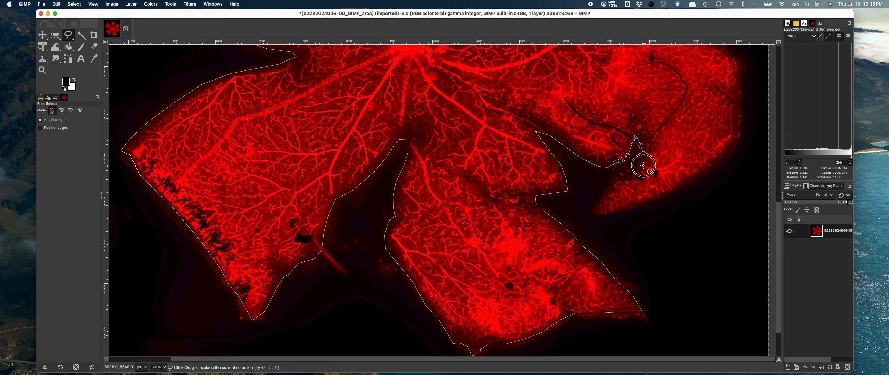
click(643, 170)
click(636, 175)
click(622, 175)
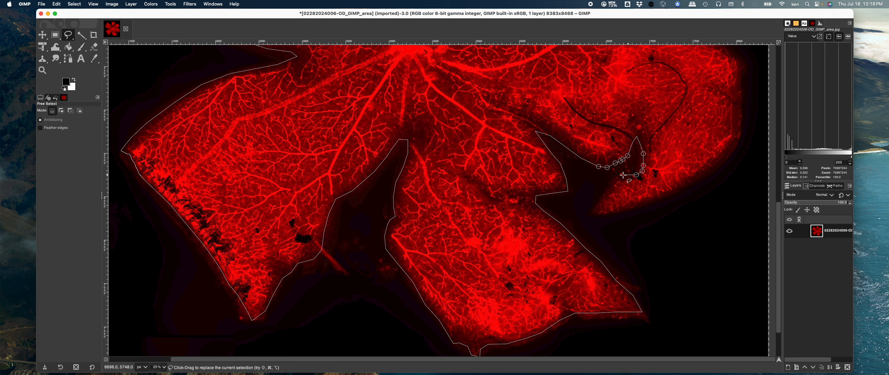
click(607, 189)
click(599, 202)
click(592, 213)
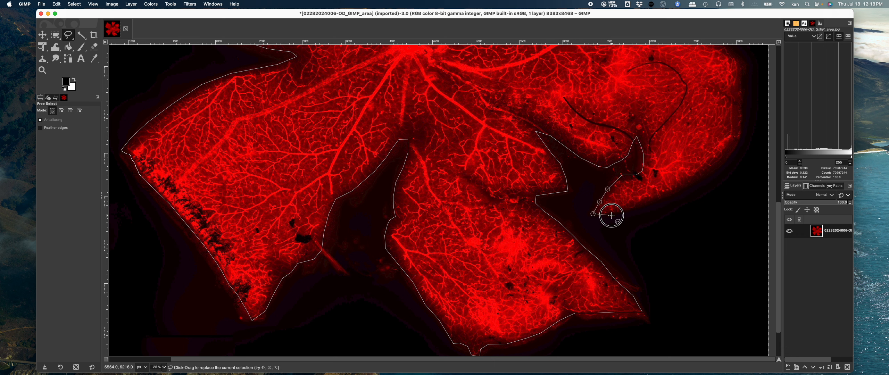
click(611, 215)
click(667, 195)
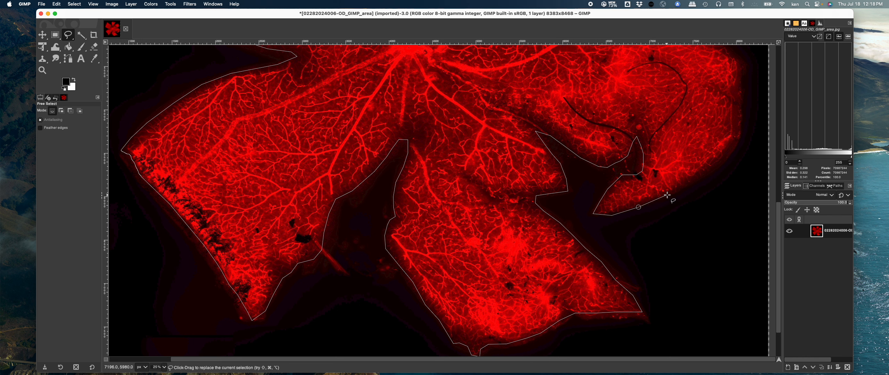
Step: Trace the outline up the right petal's outer edge toward the top of the view
click(691, 182)
click(718, 160)
click(733, 147)
click(734, 131)
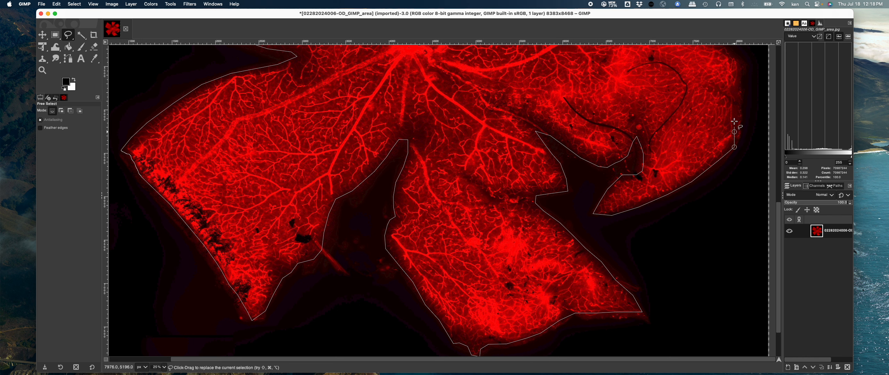
click(734, 87)
click(737, 66)
Step: Continue the outline along the right petal's upper edge back into the gap beside the optic disc
scroll(743, 69, up, 5)
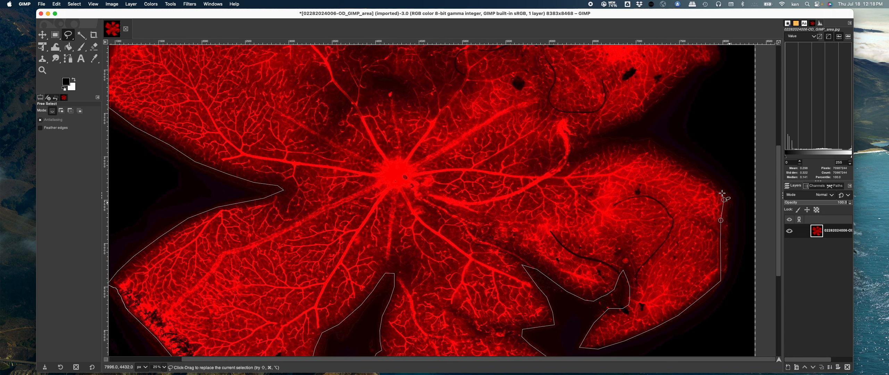
click(716, 187)
click(685, 164)
click(639, 143)
click(620, 145)
click(602, 153)
click(587, 156)
click(570, 151)
click(590, 143)
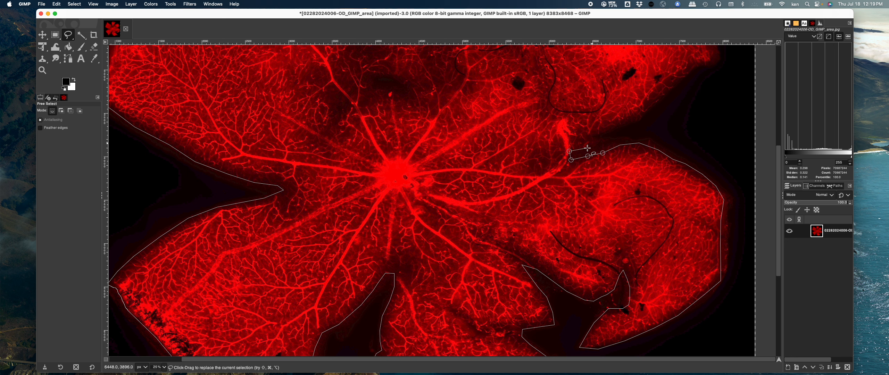
Step: Trace the outline from the gap beside the optic disc up along the upper-right petal's edge toward the top of the view
click(585, 146)
click(596, 137)
click(616, 128)
click(637, 117)
click(654, 100)
click(685, 72)
click(703, 66)
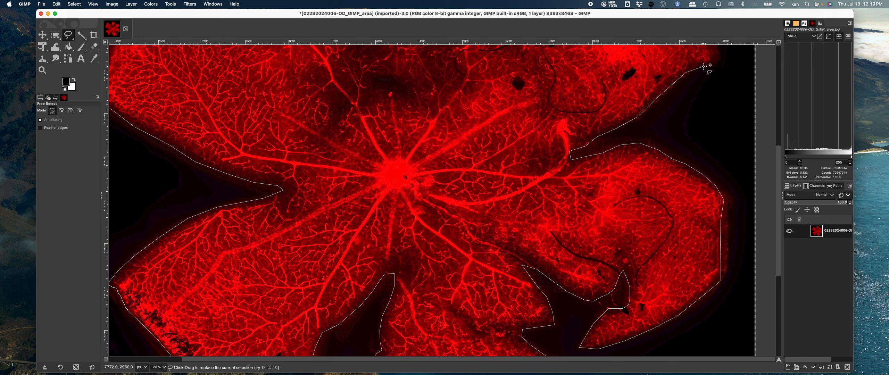
click(717, 58)
drag(717, 49, 717, 203)
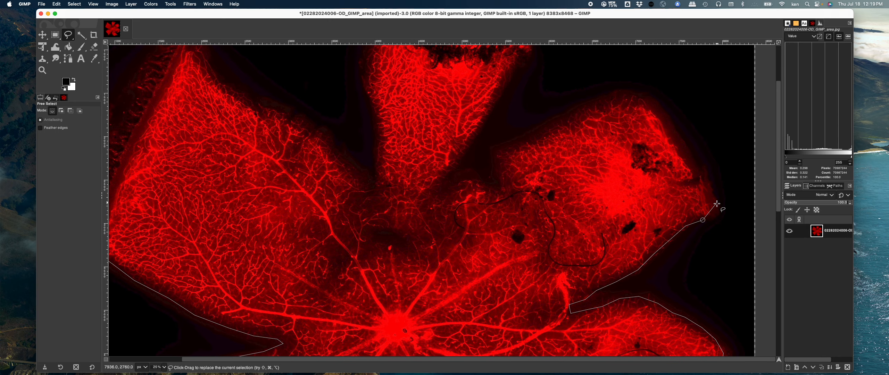
Step: Continue the outline around the upper-right petal's top edge and back down toward the gap with the top petal
click(710, 212)
click(701, 179)
click(670, 144)
click(659, 117)
click(643, 105)
click(615, 92)
click(591, 103)
click(536, 132)
click(514, 146)
click(495, 151)
click(495, 163)
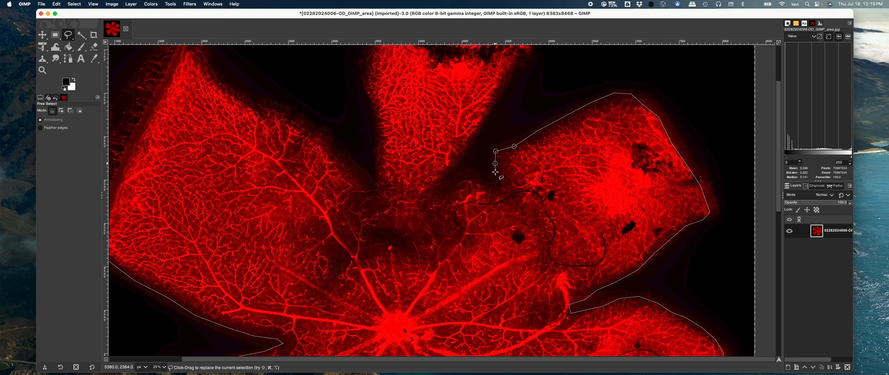
Step: Carry the outline into the notch between the upper-right petal and the top petal and up the top petal's right edge
click(499, 189)
click(470, 177)
click(458, 182)
click(445, 186)
click(436, 193)
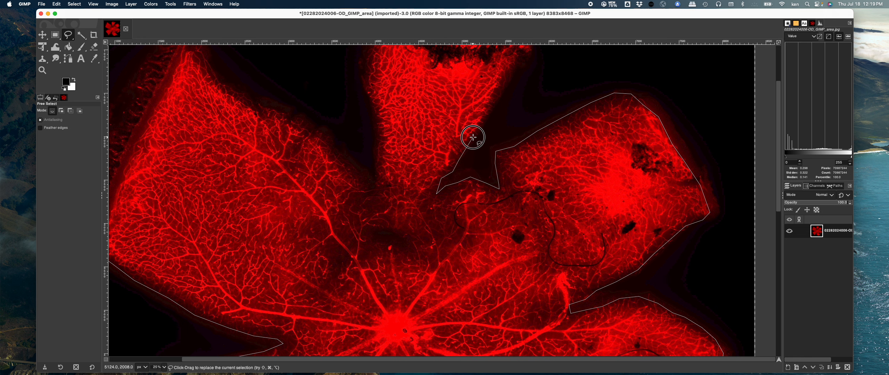
click(487, 110)
drag(487, 110, 463, 182)
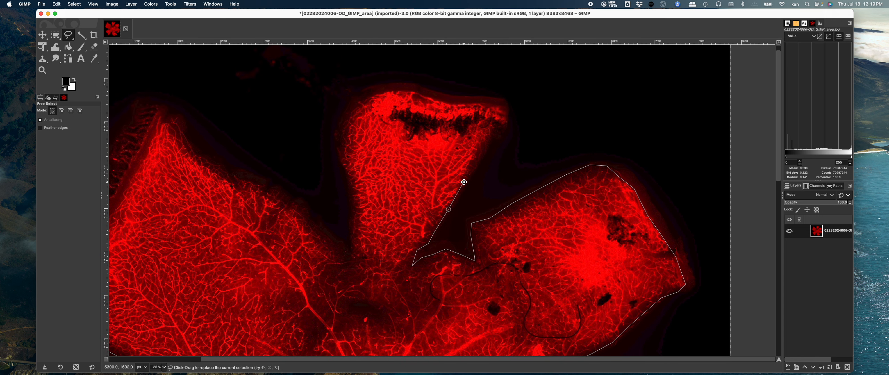
Step: Trace the outline up the top petal's right edge, across its upper edge, to its upper-left corner
click(481, 161)
click(488, 140)
click(495, 129)
click(505, 120)
click(505, 109)
click(476, 104)
click(440, 101)
click(365, 101)
click(350, 115)
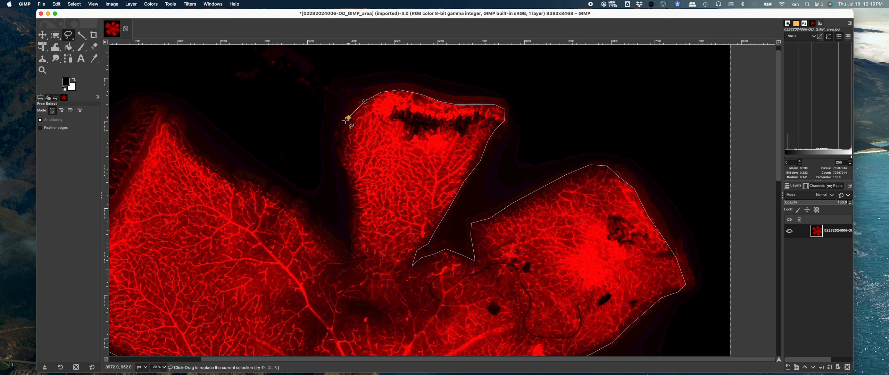
Step: Run the outline down the top petal's left edge into the gap beside the upper-left petal
click(339, 137)
drag(339, 155, 352, 235)
click(353, 250)
click(351, 258)
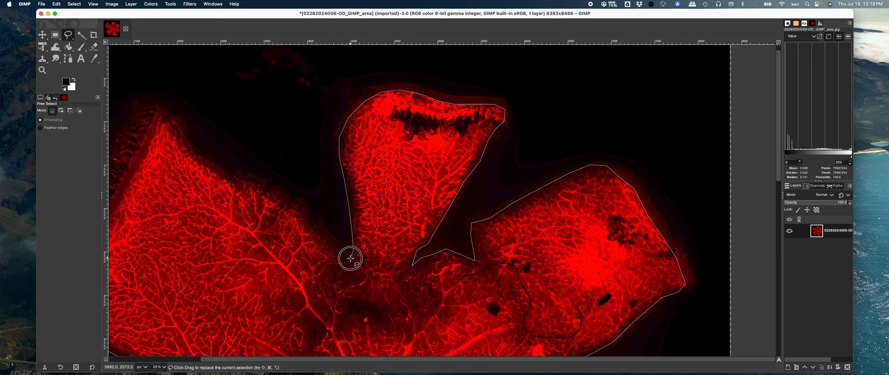
drag(351, 258, 412, 222)
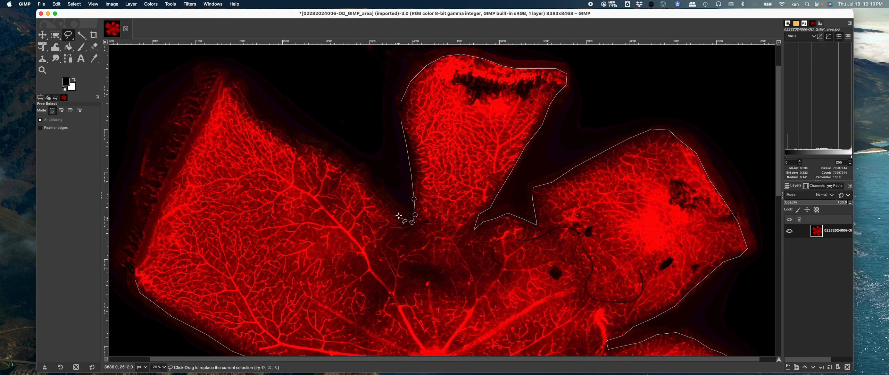
Step: Continue the outline along the upper-left petal's upper edge to its tip
click(386, 194)
click(365, 177)
click(353, 163)
click(301, 142)
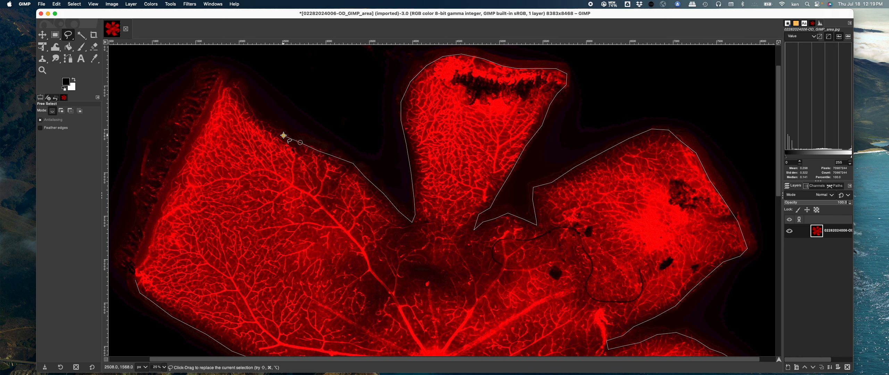
click(283, 135)
click(259, 116)
click(243, 90)
Step: Trace the upper-left petal's outer edge back to the starting point and close the Free Select outline
click(232, 81)
click(223, 80)
click(201, 129)
click(179, 174)
click(165, 200)
click(145, 258)
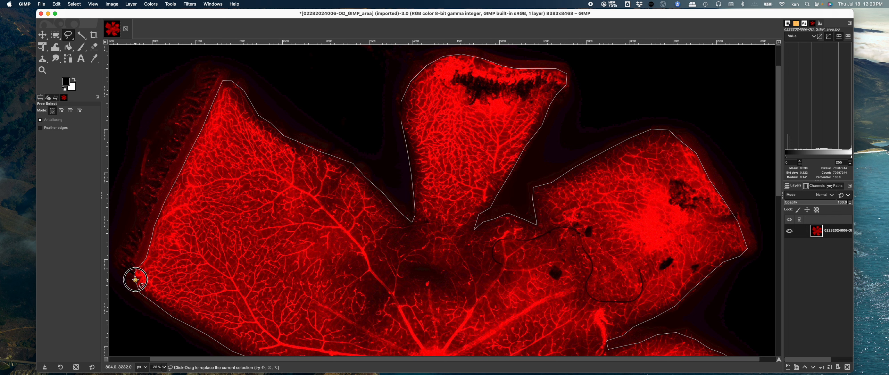
click(136, 279)
key(Return)
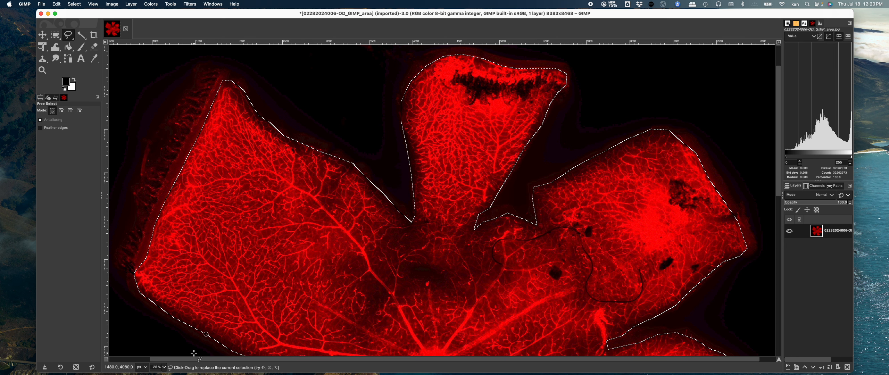
Step: Zoom out to 12.5% and copy the selected retina, pasting it as a floating selection
click(166, 369)
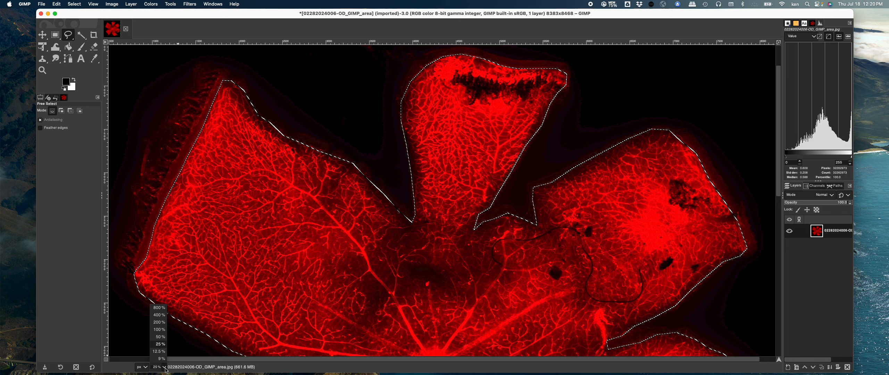
click(159, 351)
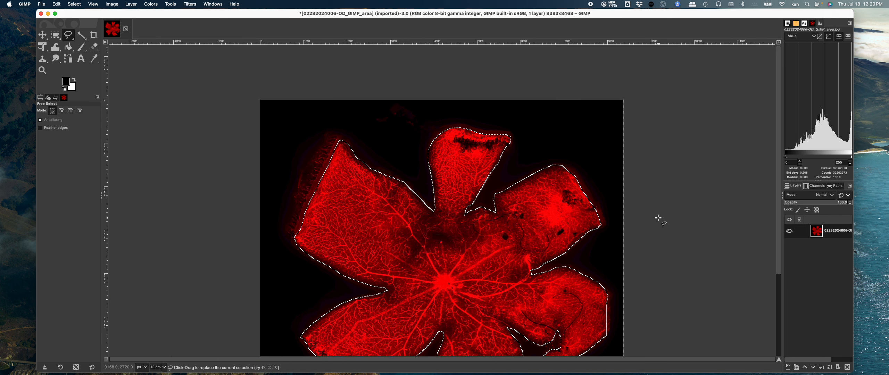
drag(775, 222, 780, 253)
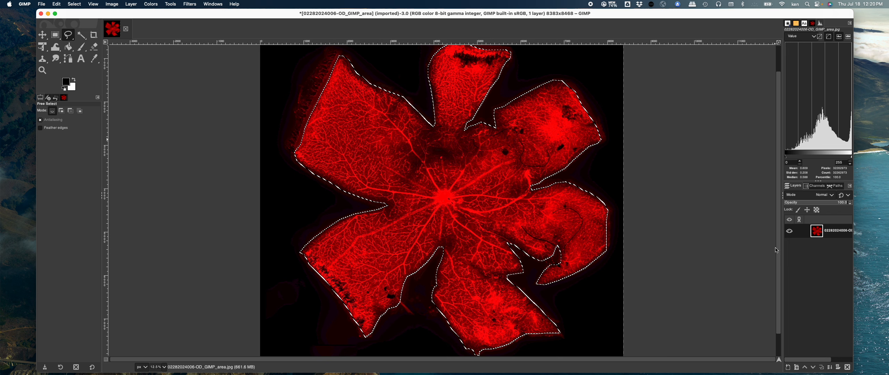
click(57, 4)
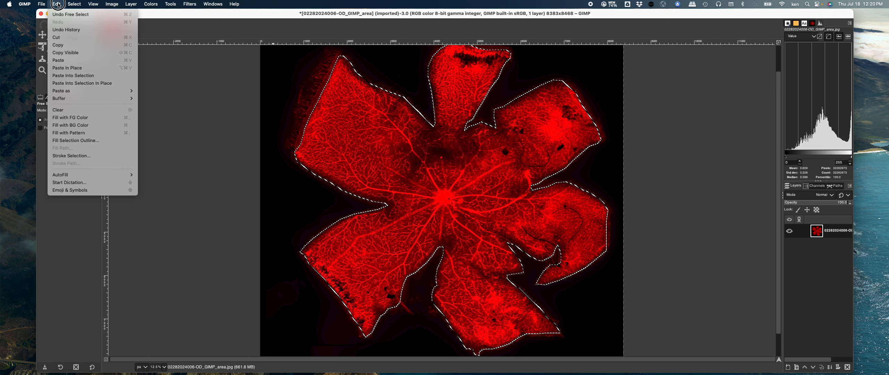
click(58, 5)
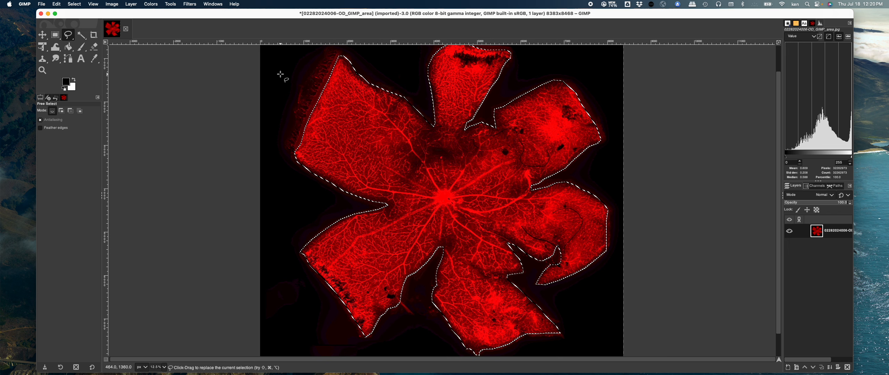
key(super+c)
key(super+v)
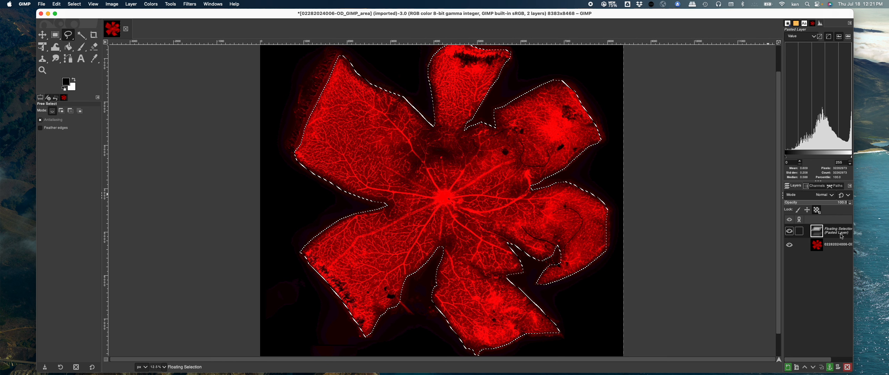
Step: Toggle the visibility of the floating selection and the original layer to compare them
click(790, 246)
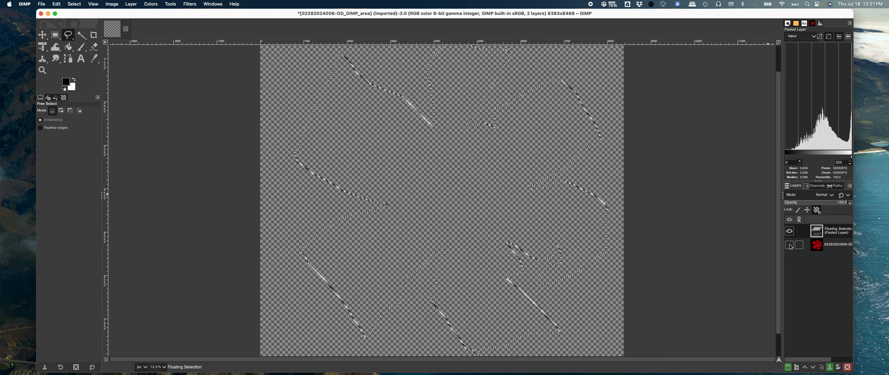
click(790, 230)
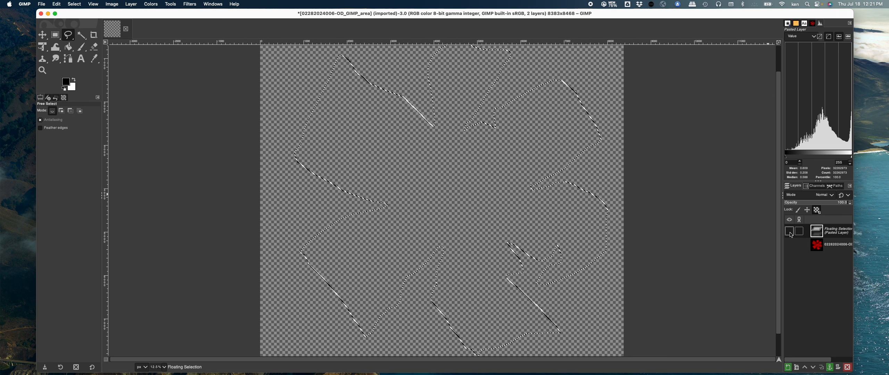
click(791, 233)
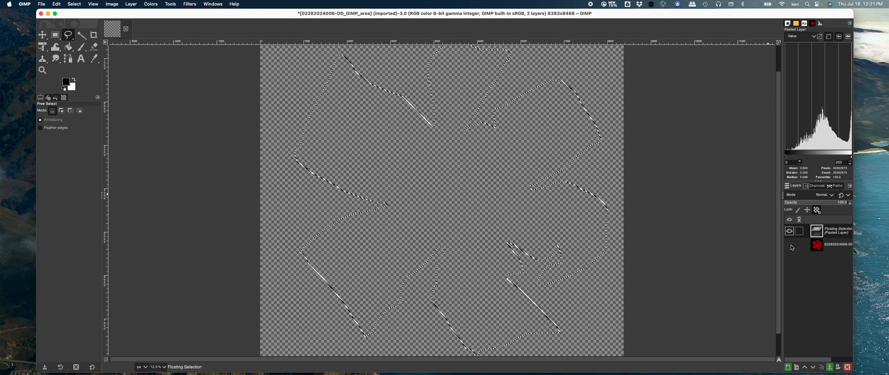
shift+click(791, 245)
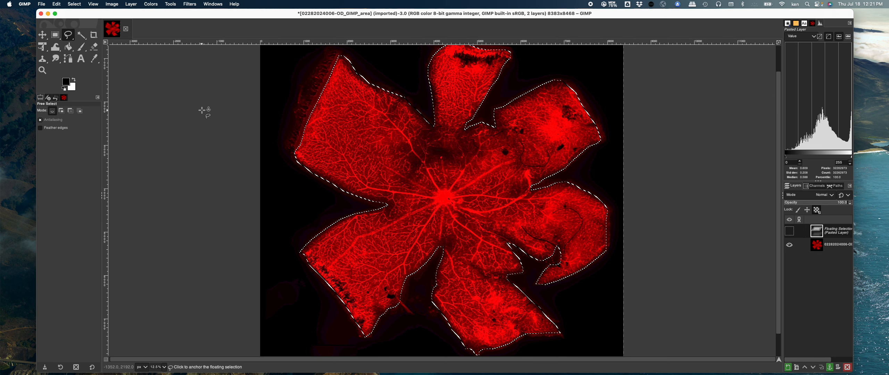
Step: Fill the floating selection with the white background colour using Bucket Fill, making the layer visible first
click(69, 47)
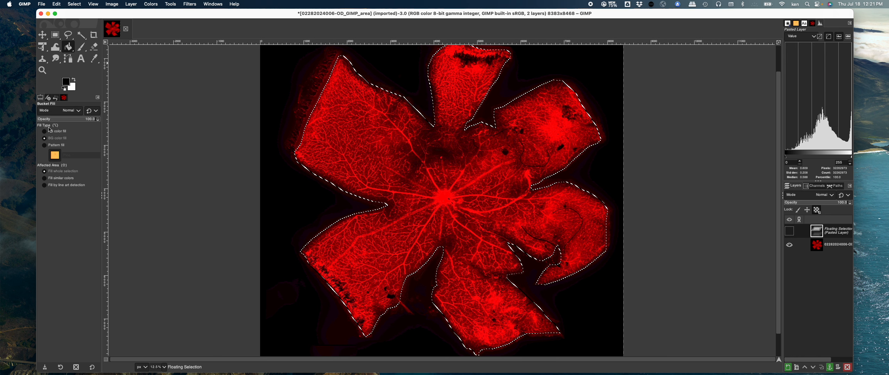
click(46, 138)
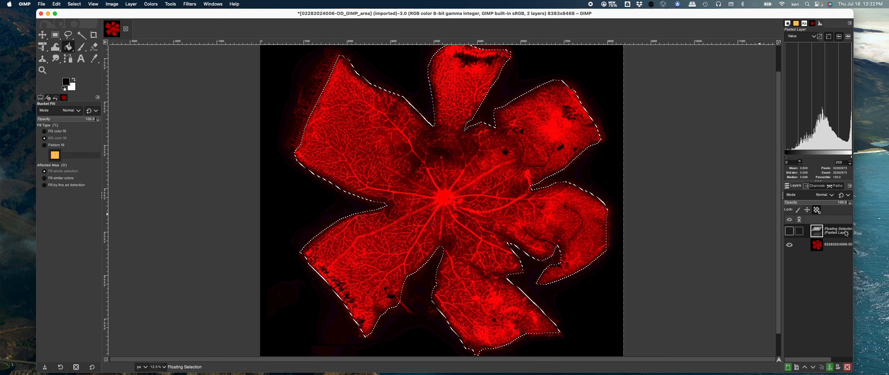
click(438, 157)
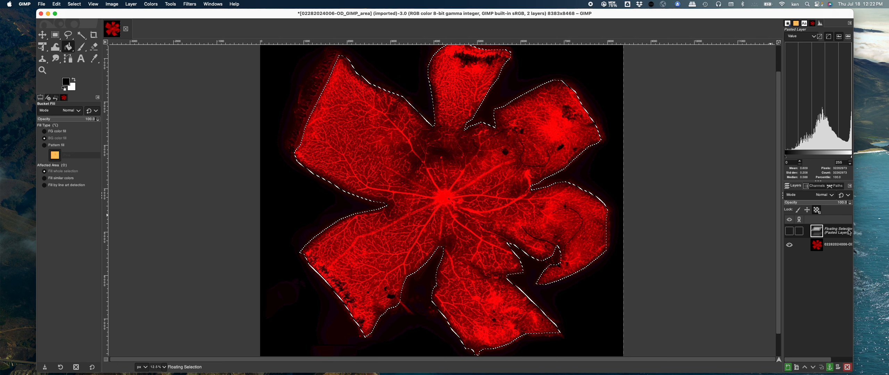
click(447, 187)
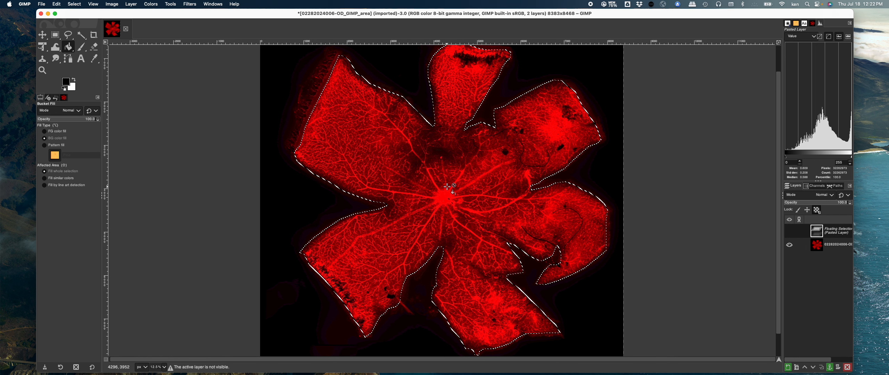
click(789, 231)
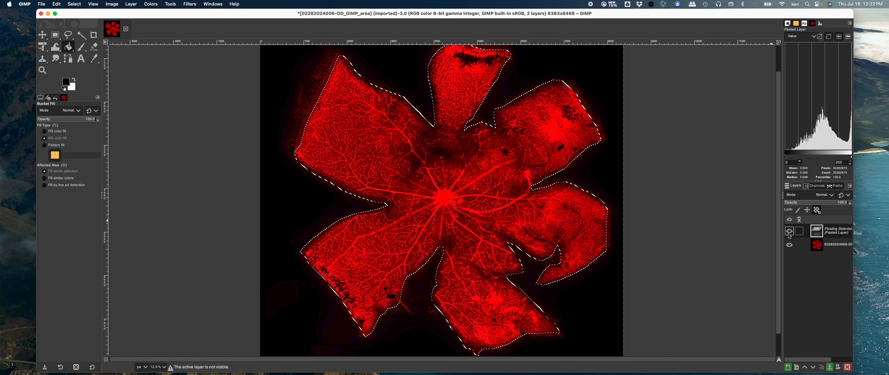
click(401, 150)
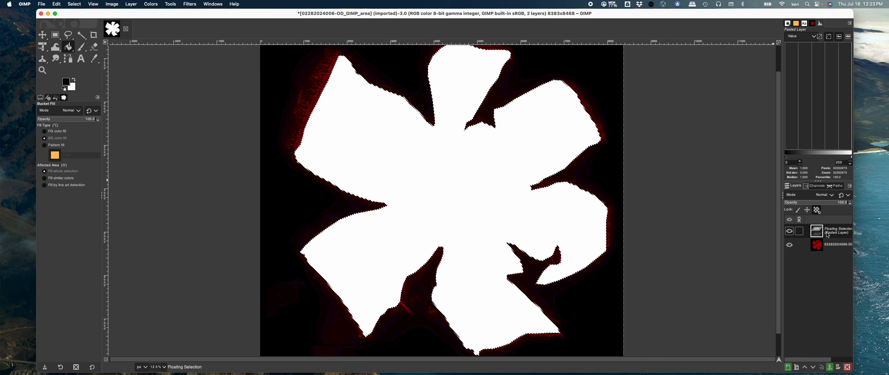
Step: Convert the floating selection into a new layer
click(131, 5)
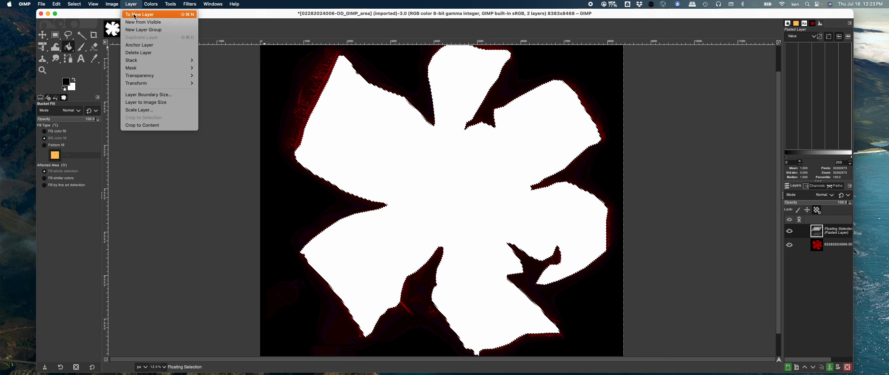
click(135, 15)
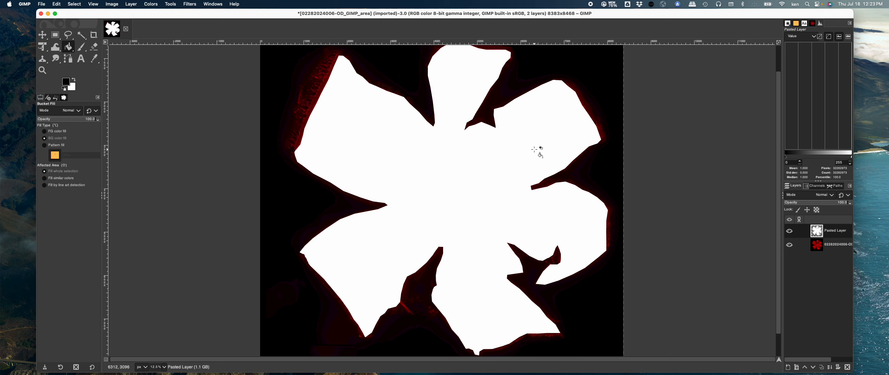
Step: Toggle the white mask layer's visibility against the original image, then select the original retina layer
click(789, 231)
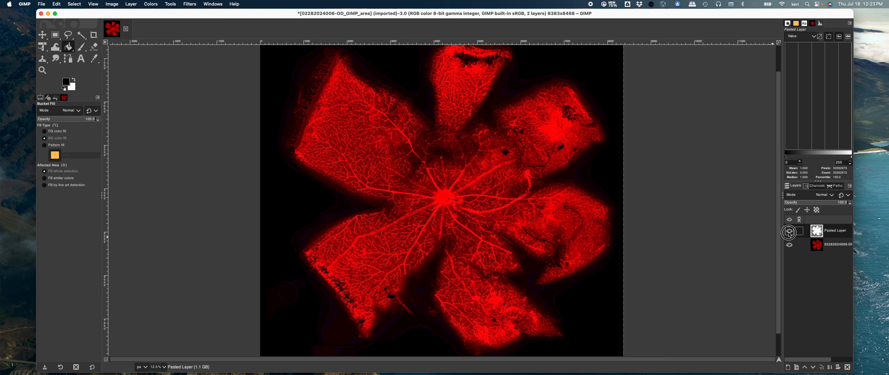
click(789, 231)
click(789, 232)
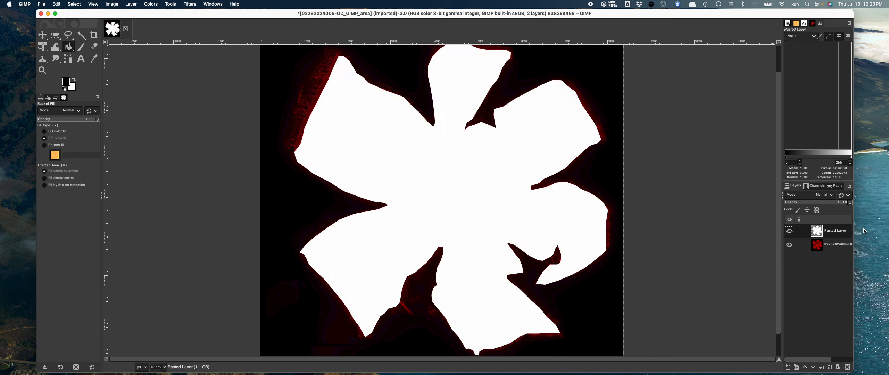
double_click(837, 231)
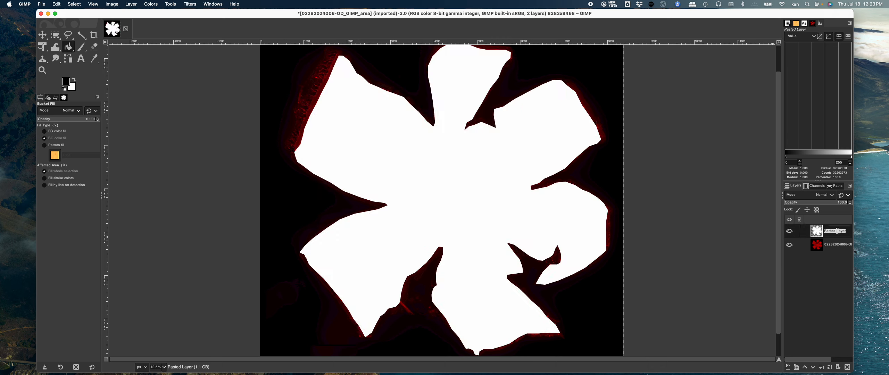
click(789, 230)
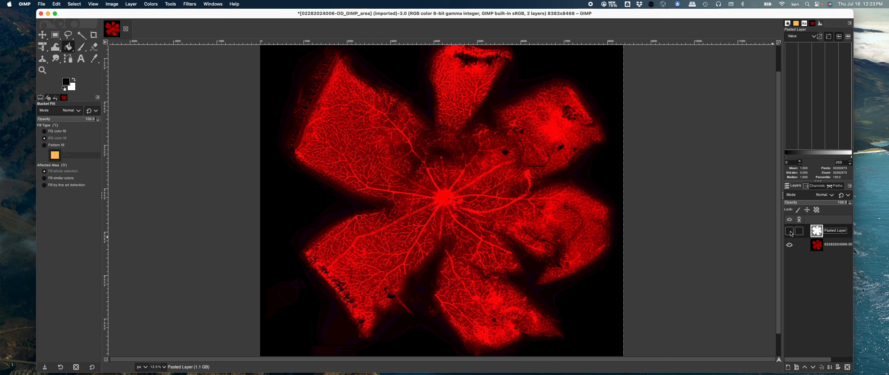
click(790, 232)
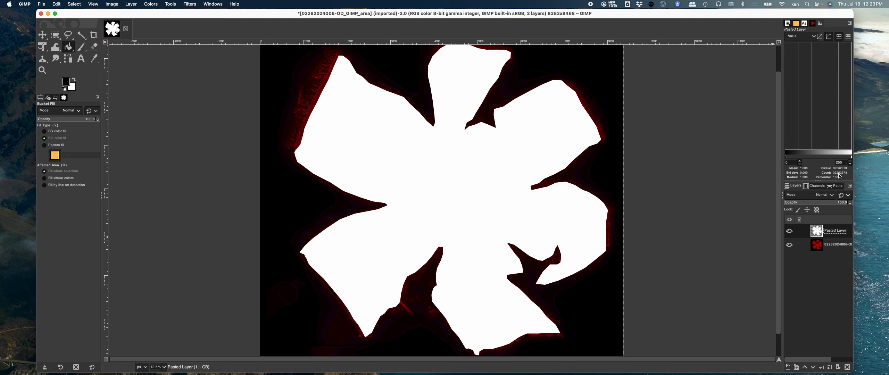
click(836, 247)
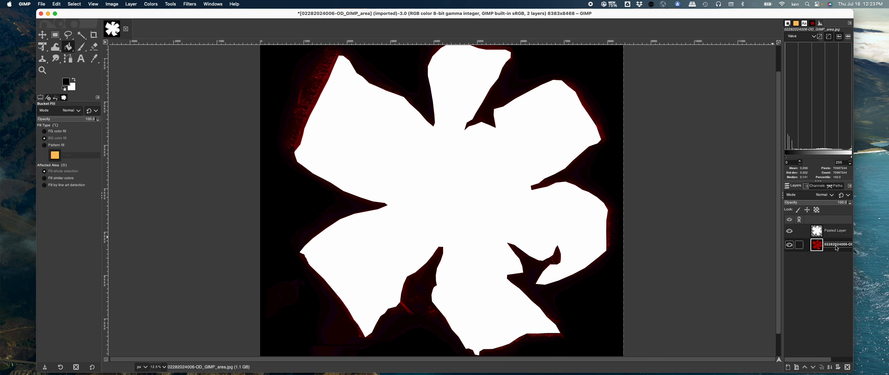